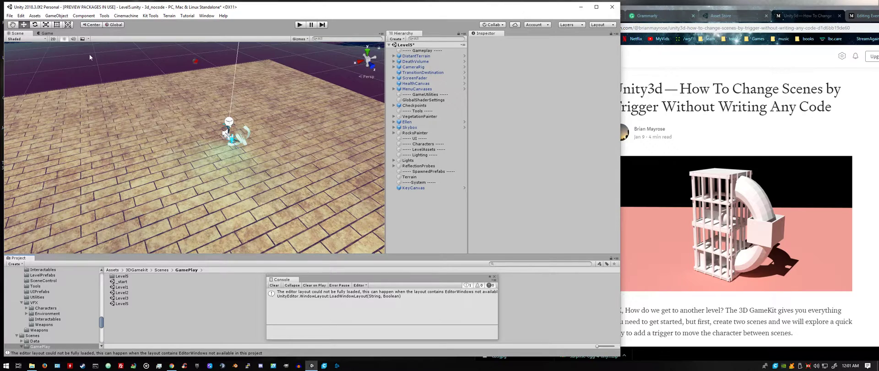
Preview Level5 in the Game view, return to the Scene view, and open the Window menu
click(48, 34)
click(19, 35)
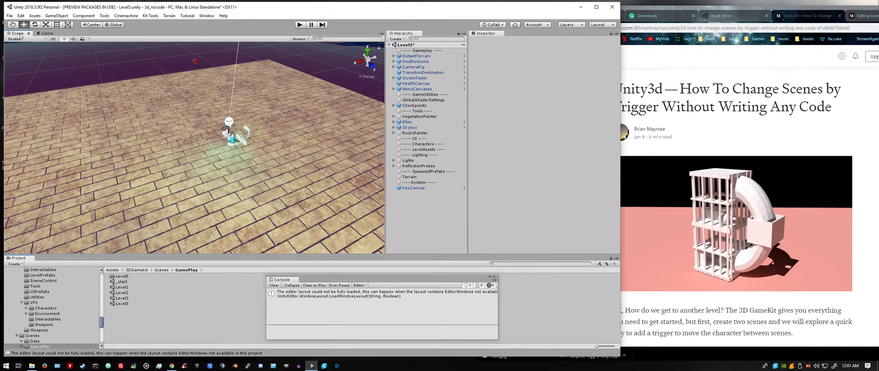
click(35, 15)
mouse_move(207, 16)
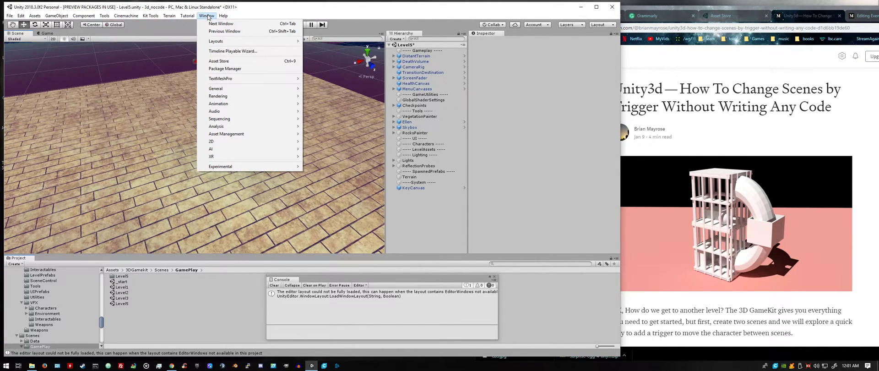
Open the Asset Store, search '3d game kit' and open the 3D Game Kit product page
click(236, 62)
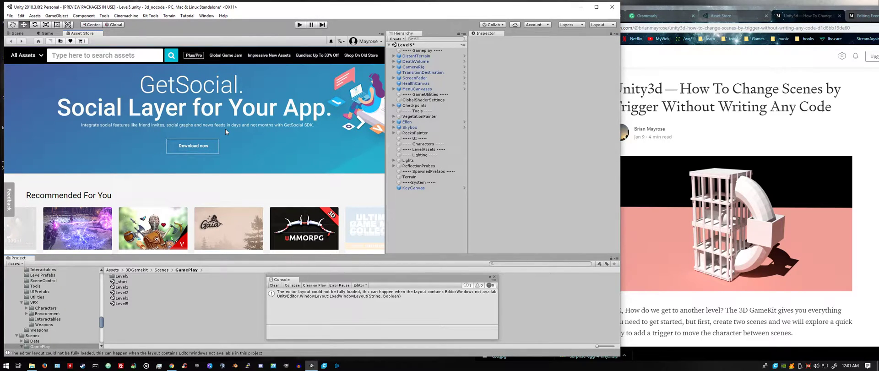
click(126, 54)
text(3d g)
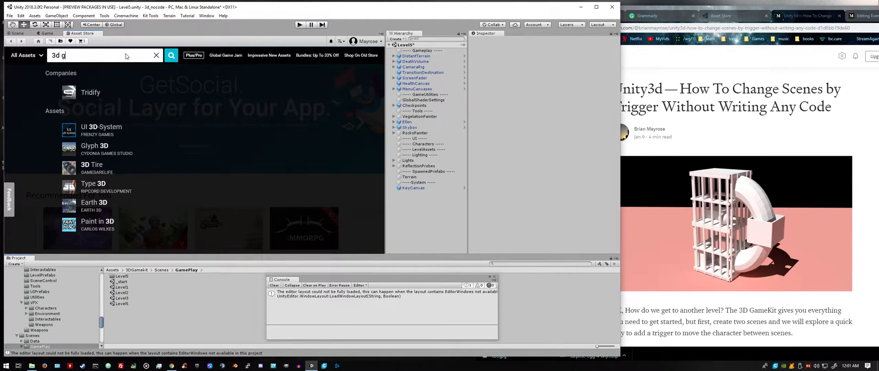
text(ame kit)
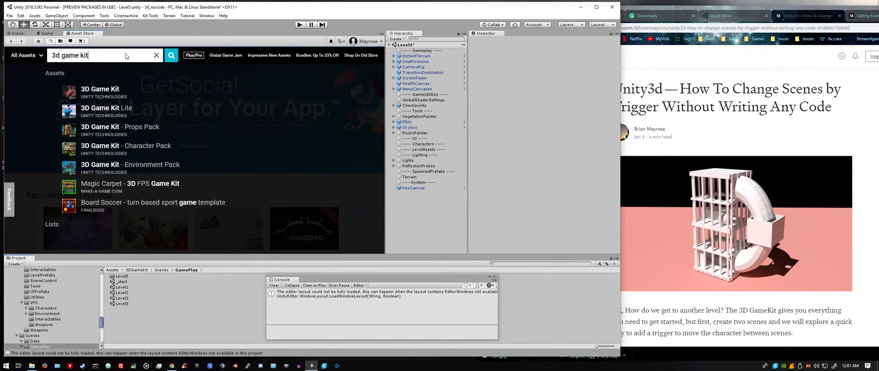
click(88, 90)
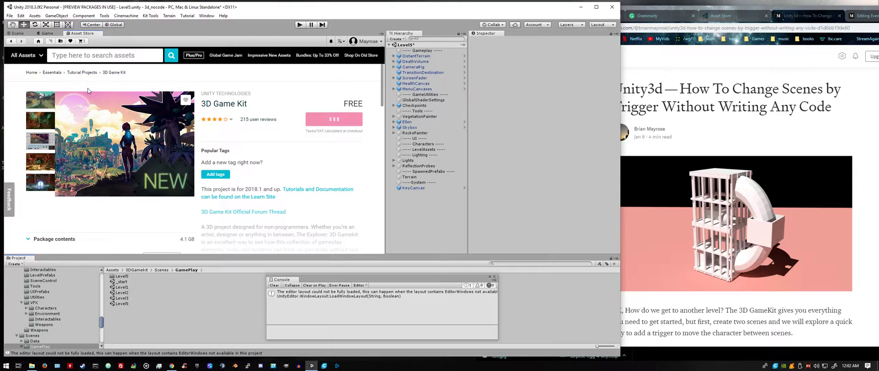
key(alt)
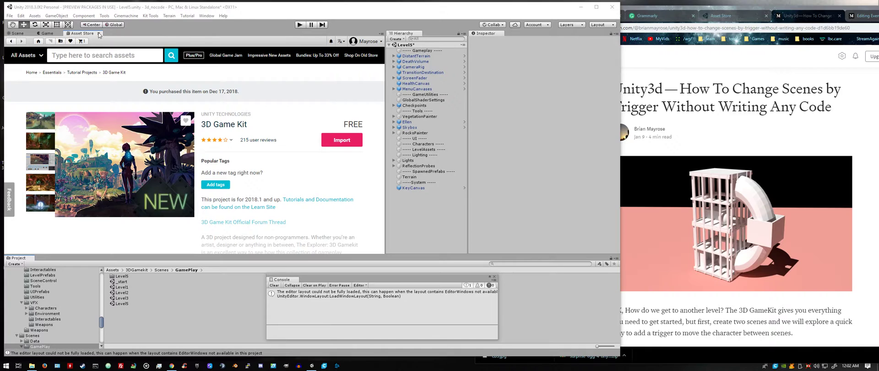
key(alt+z)
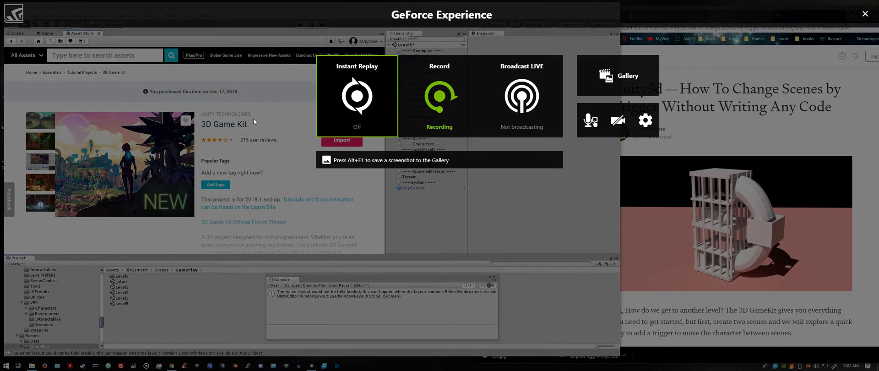
key(alt+z)
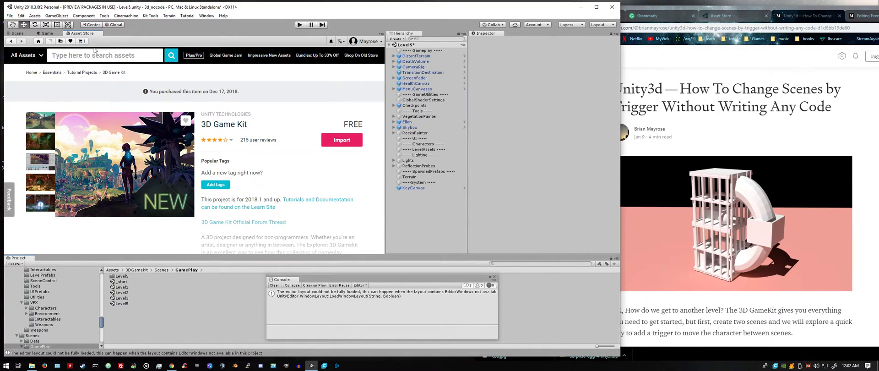
Close the Asset Store tab to return to the Level5 Scene view
click(99, 34)
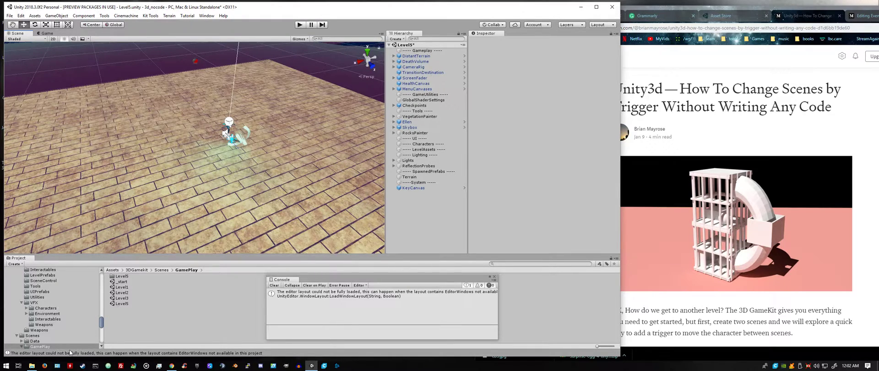
Copy Level5.unity and paste a duplicate into the GamePlay scenes folder
click(32, 365)
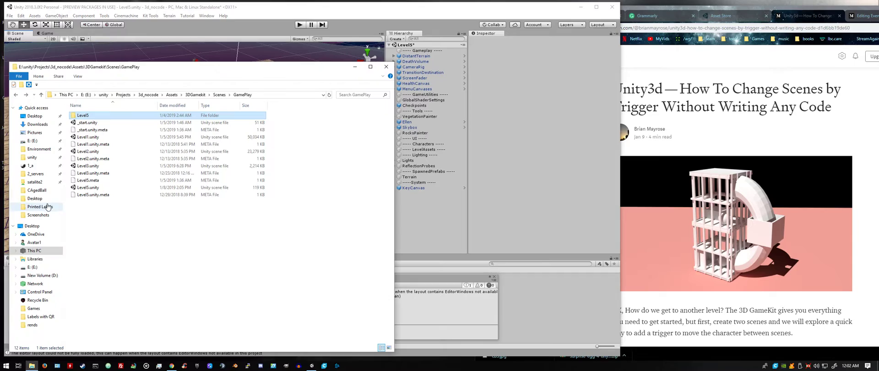
right_click(97, 191)
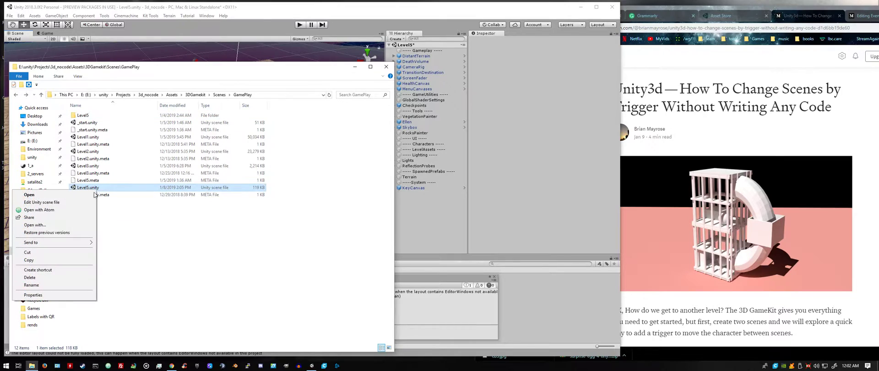
click(46, 260)
right_click(131, 234)
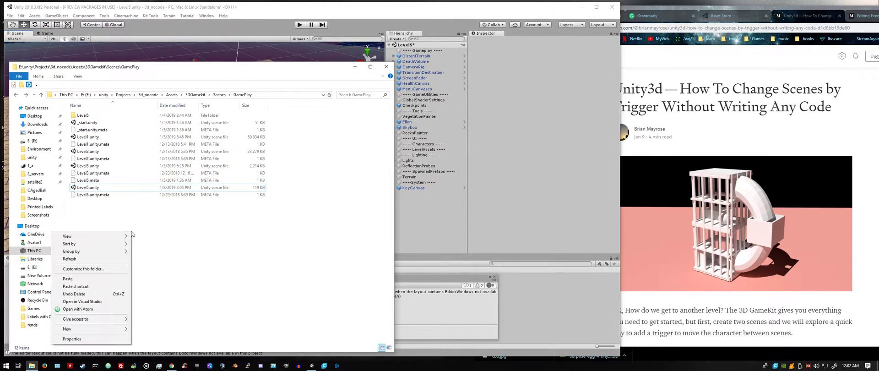
click(106, 279)
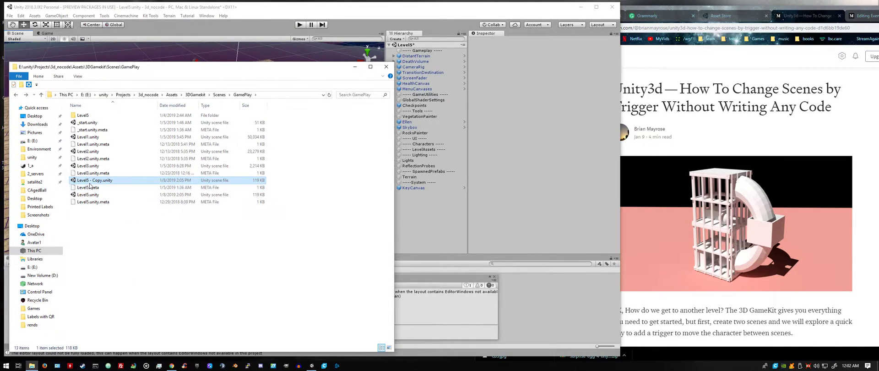
Rename the 'Level5 - Copy.unity' duplicate to Level6.unity
click(88, 181)
right_click(88, 182)
click(99, 181)
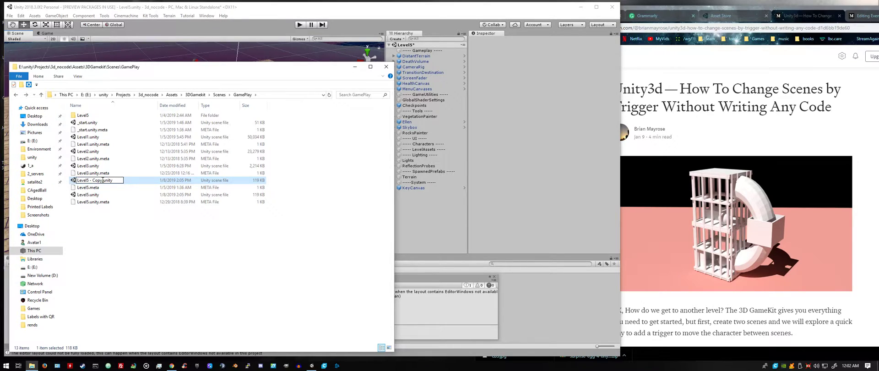
drag(101, 180, 89, 182)
text(6)
key(Return)
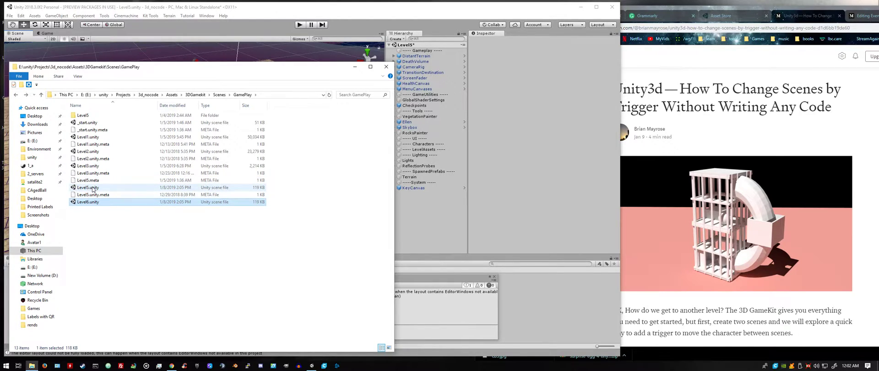
Scroll the Medium tutorial to the paragraph on placing the TransitionStart prefab
click(318, 10)
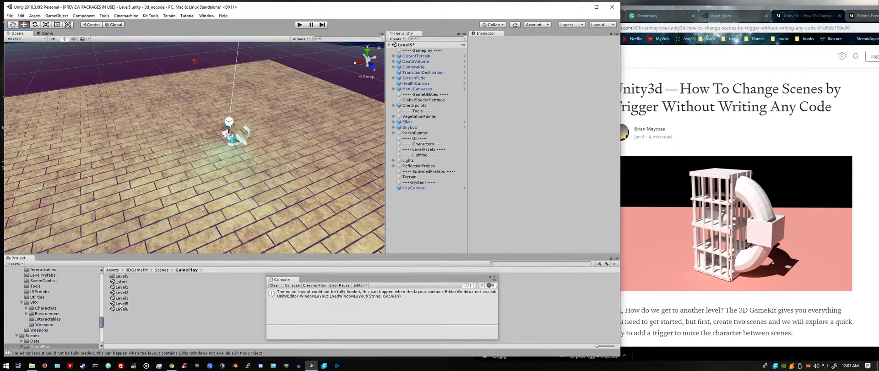
click(755, 139)
scroll(755, 139, down, 2)
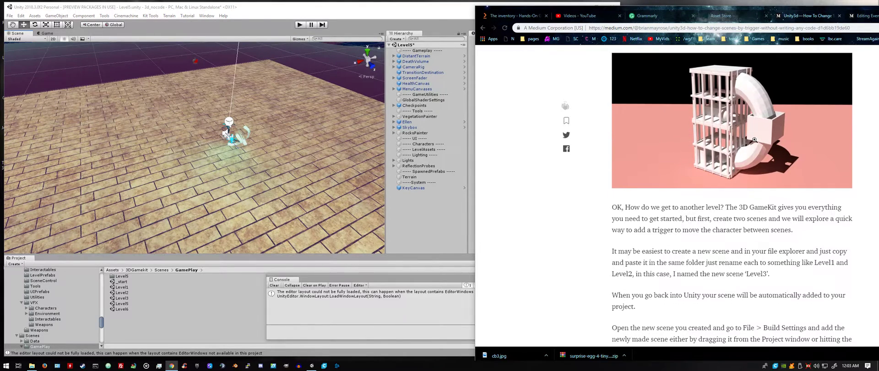
scroll(695, 280, down, 5)
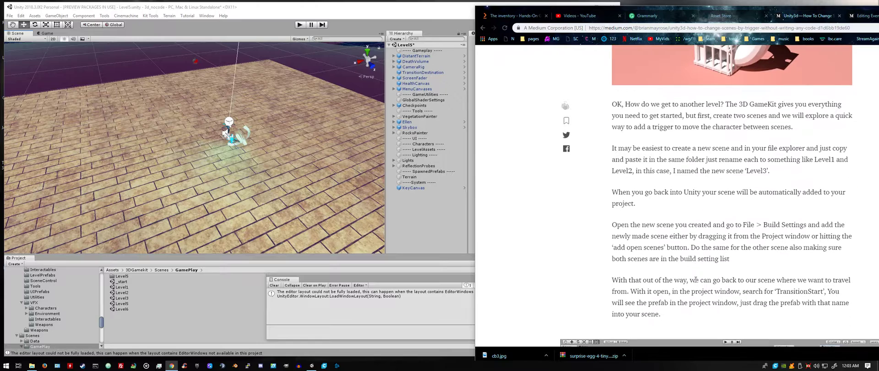
scroll(695, 279, down, 3)
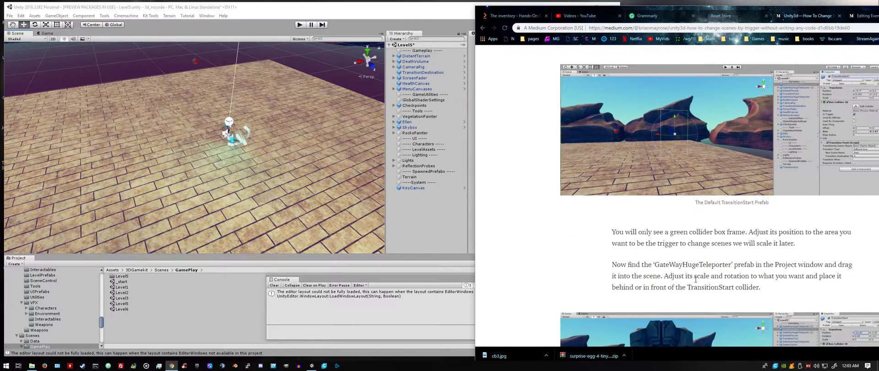
scroll(695, 280, up, 3)
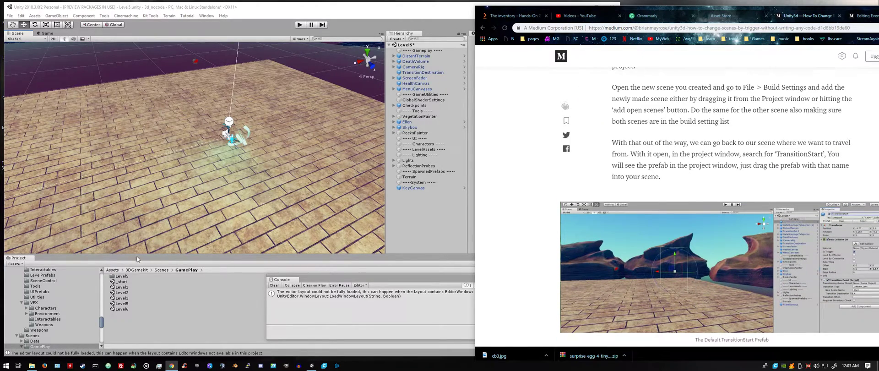
click(400, 260)
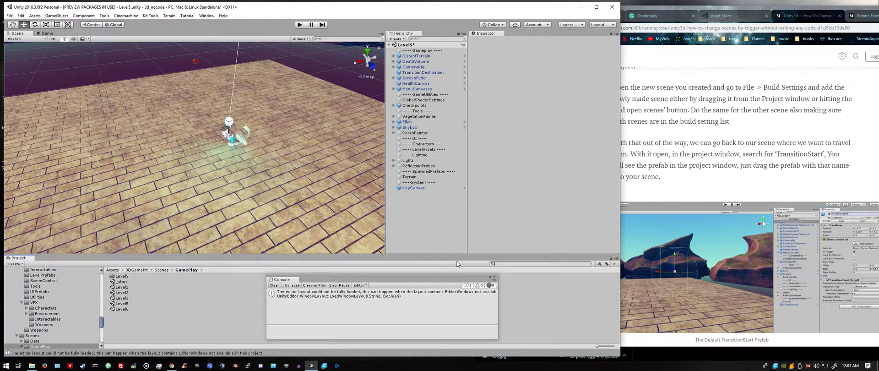
Search the Project window for 'TransitionStart'
text(Tran)
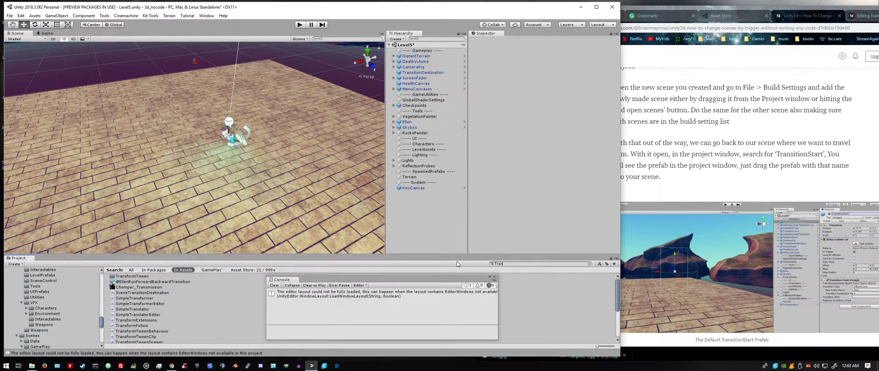
text(sitionStart)
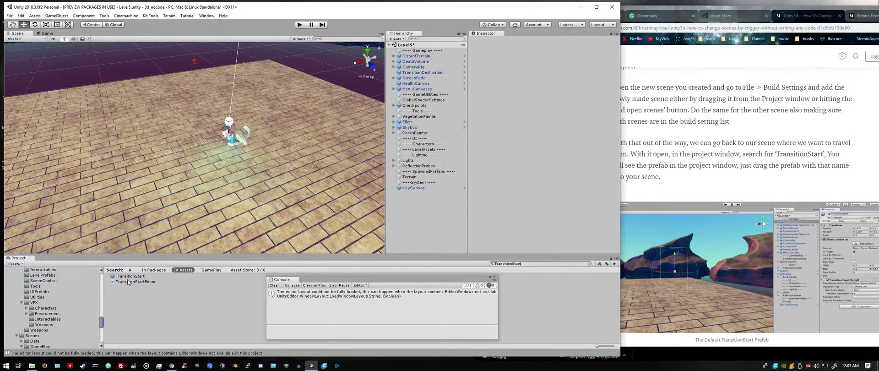
Place the TransitionStart prefab in Level5 and raise it to Position Y 1.21
drag(128, 280, 175, 104)
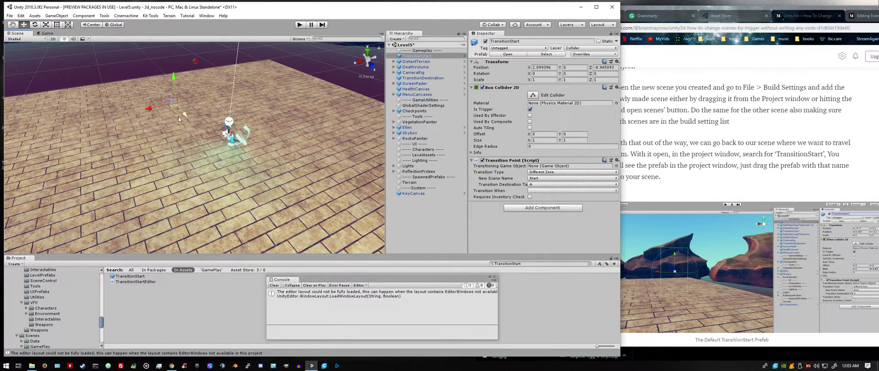
drag(174, 79, 174, 70)
scroll(181, 94, up, 4)
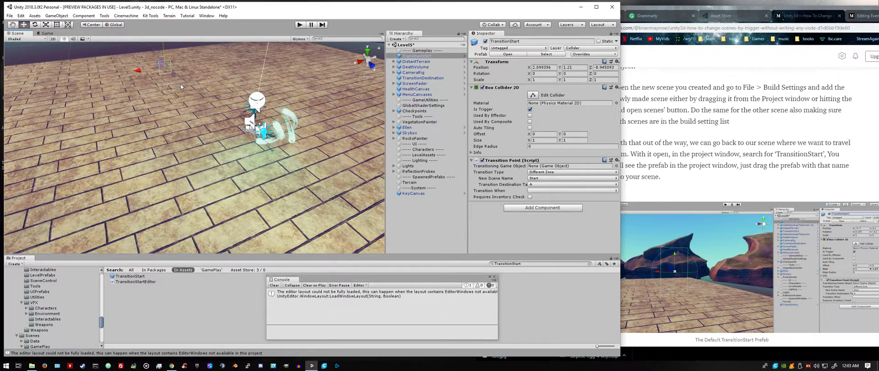
middle_drag(181, 84, 197, 130)
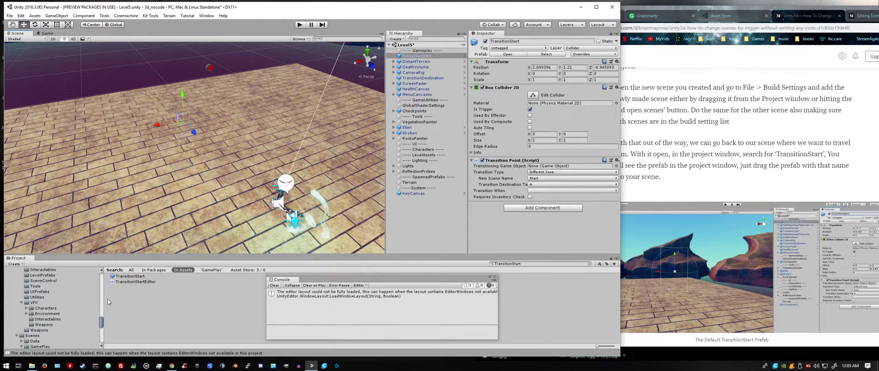
scroll(60, 319, up, 4)
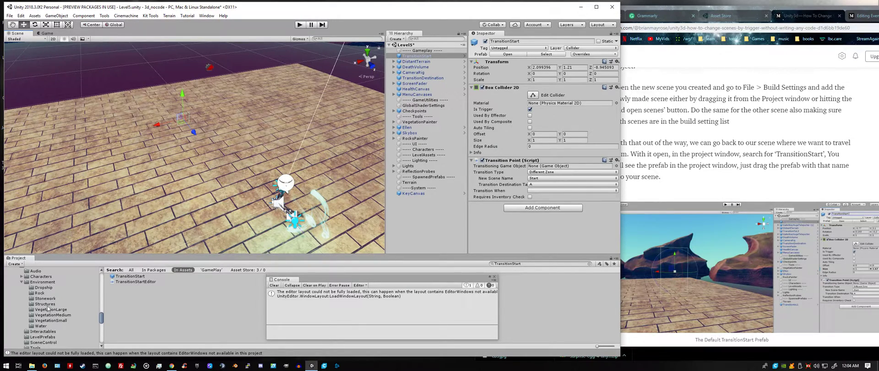
Add the GateWayHuge prefab from Environment > Structures to the scene beside the character
scroll(42, 286, up, 1)
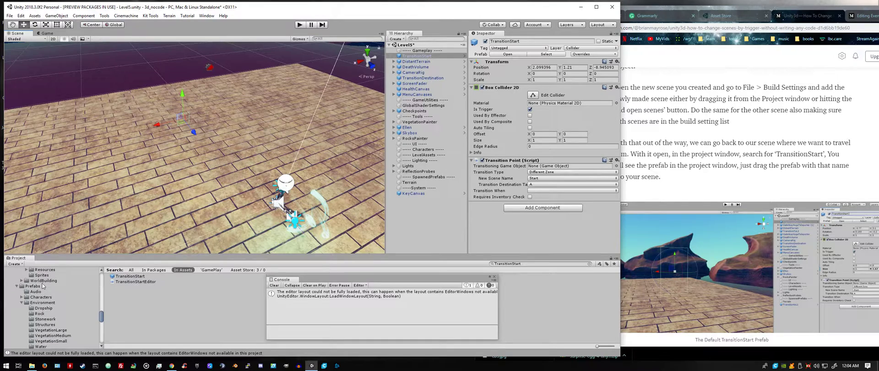
click(46, 324)
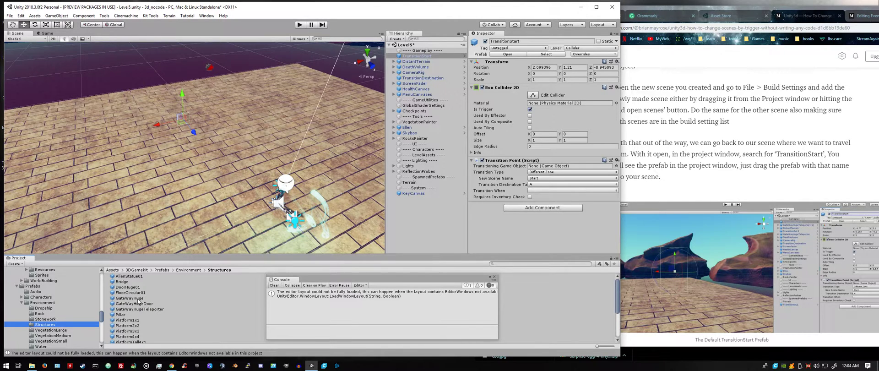
drag(138, 301, 177, 109)
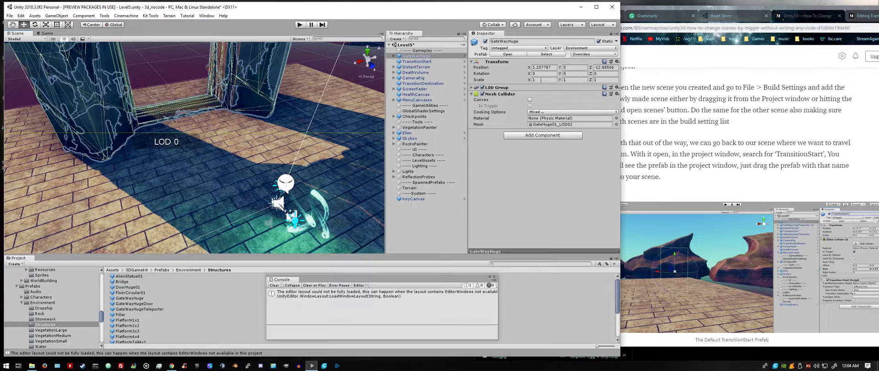
Scale the GateWayHuge gateway to 0.5 on X, Y and Z
click(541, 80)
text(.5)
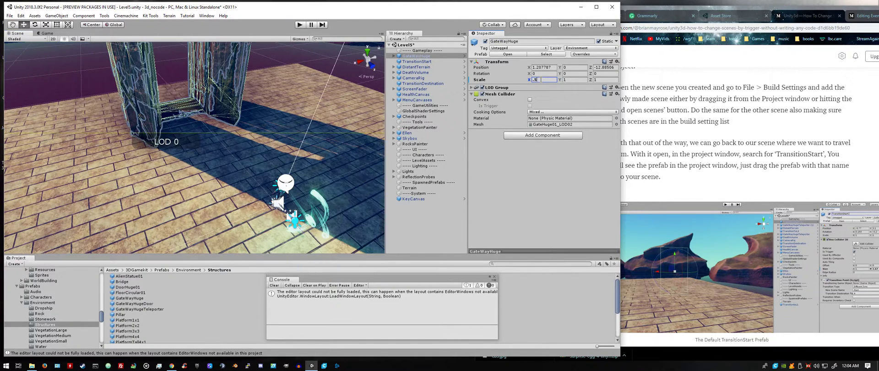
click(574, 79)
text(.5)
click(608, 80)
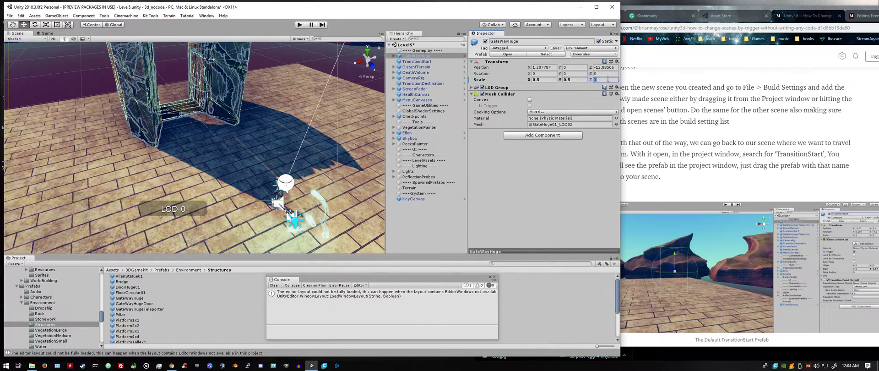
text(.5)
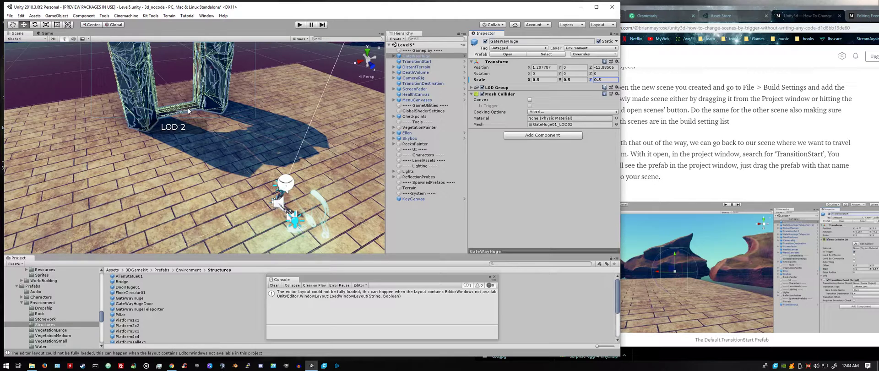
Rotate the gateway to 180 on Y and orbit the view around it
click(584, 73)
text(180)
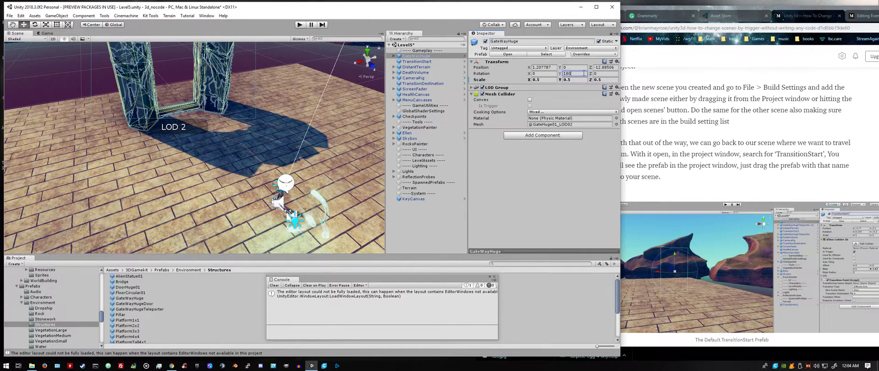
alt+drag(174, 120, 189, 121)
scroll(189, 122, down, 5)
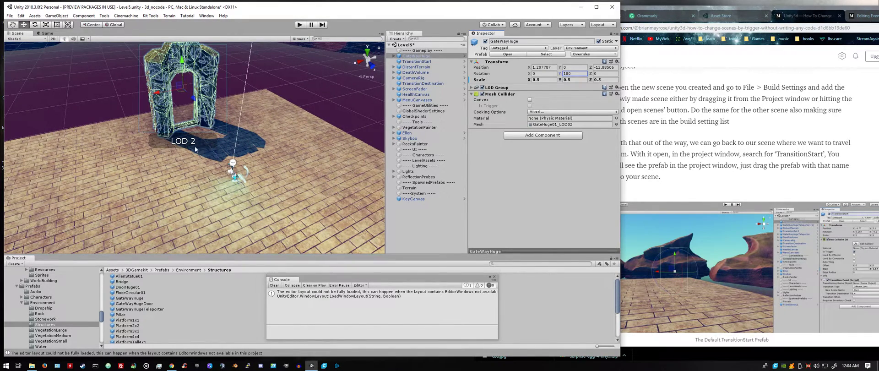
Select TransitionStart and read the tutorial section on its default components
ctrl+click(438, 63)
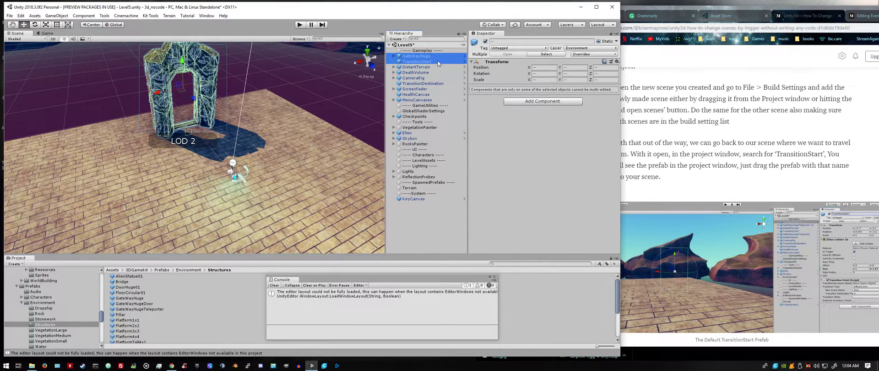
click(439, 62)
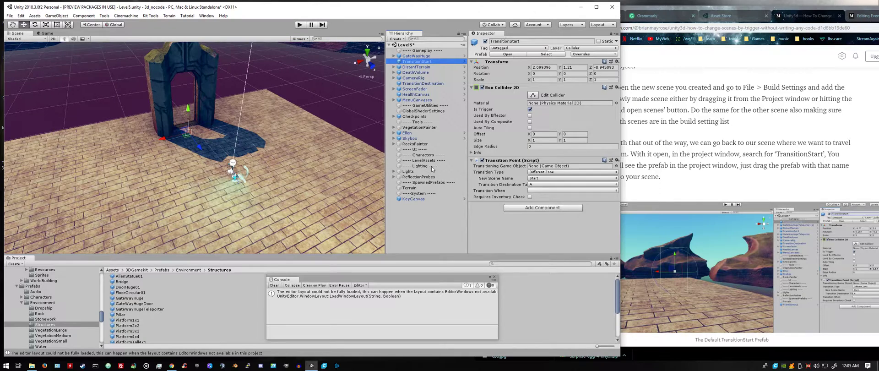
click(743, 199)
scroll(745, 193, down, 5)
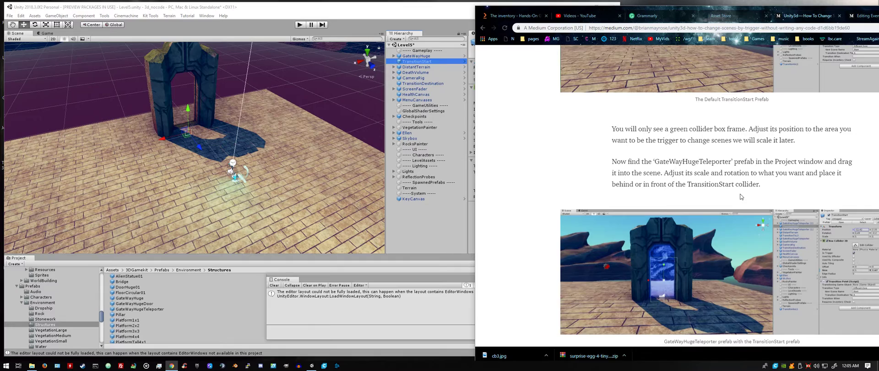
scroll(741, 196, down, 2)
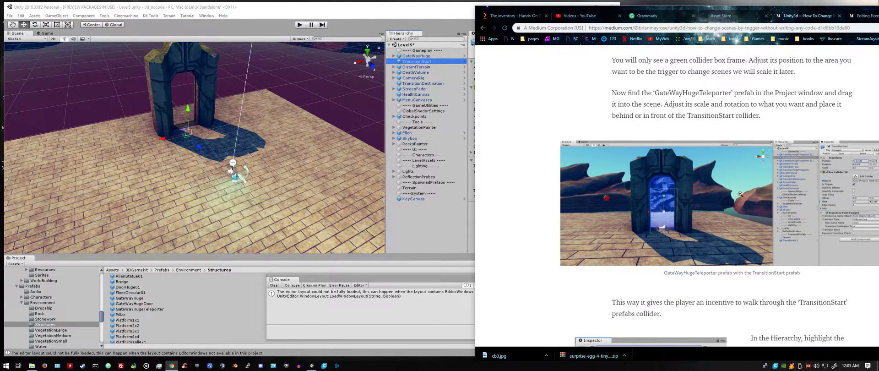
scroll(741, 194, down, 5)
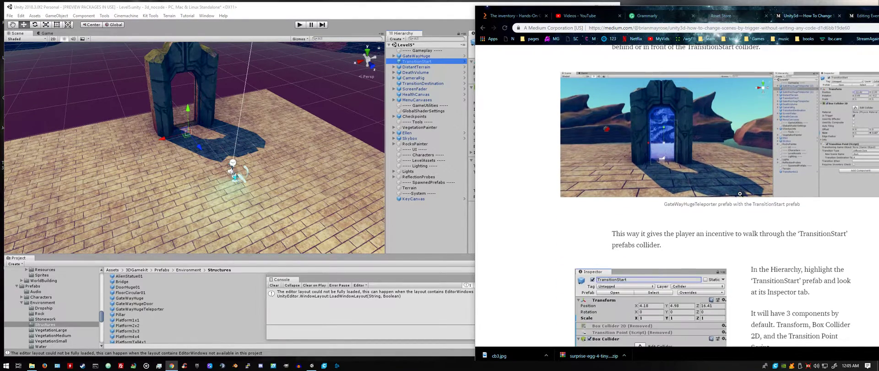
scroll(741, 197, down, 2)
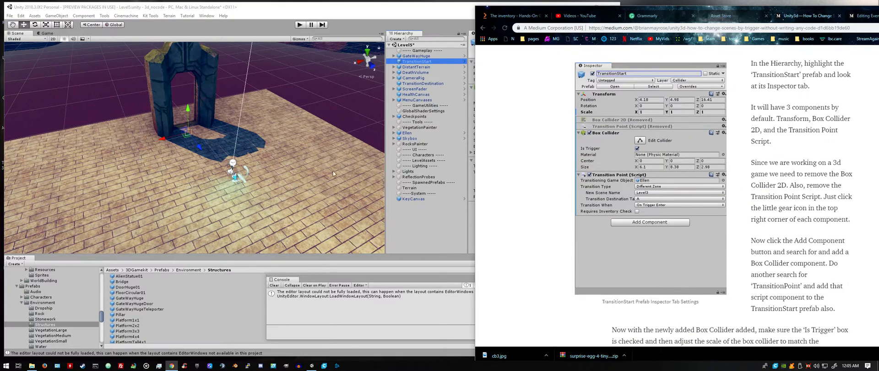
click(165, 136)
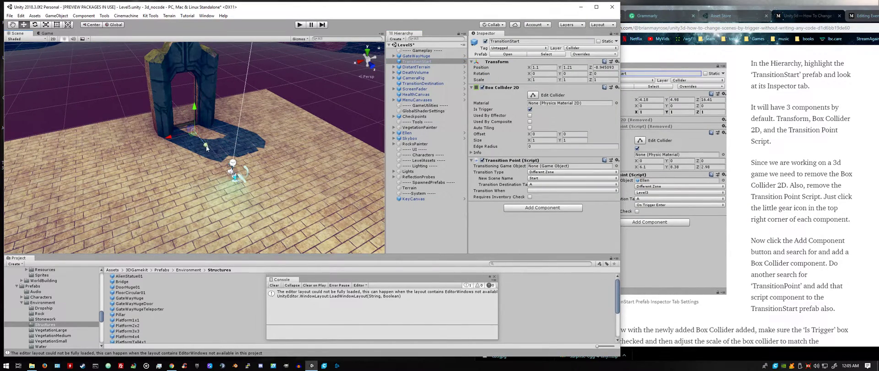
Move TransitionStart back along Z to -10.95 and check it in the Game view
drag(207, 146, 200, 141)
click(45, 33)
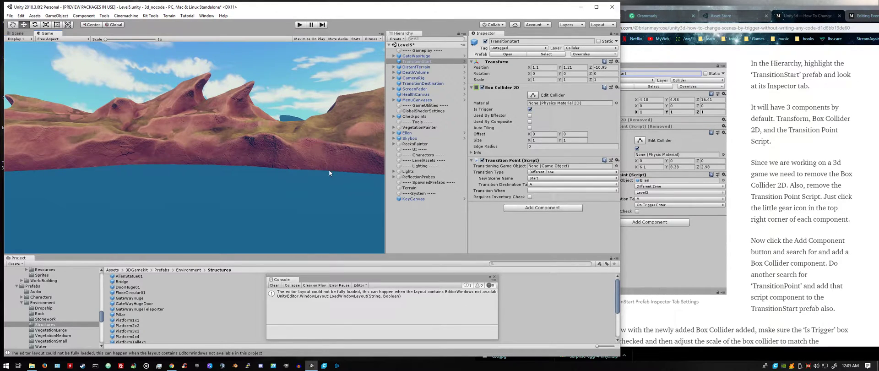
click(17, 33)
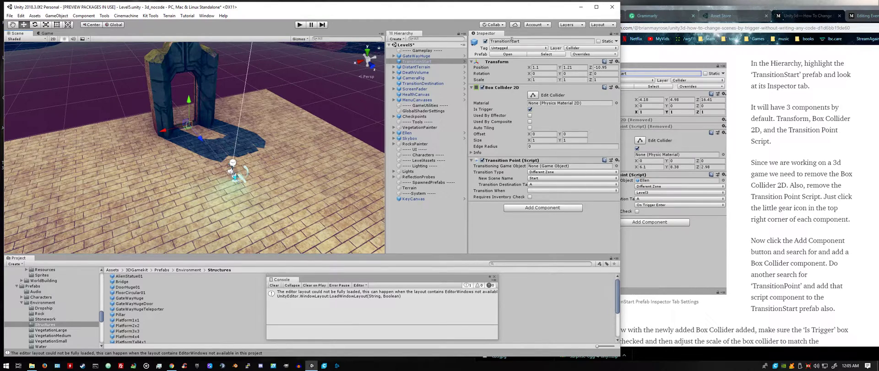
Rename the TransitionStart object to TransitionToLevel6 in the Inspector
click(511, 40)
drag(505, 41, 525, 40)
text(To)
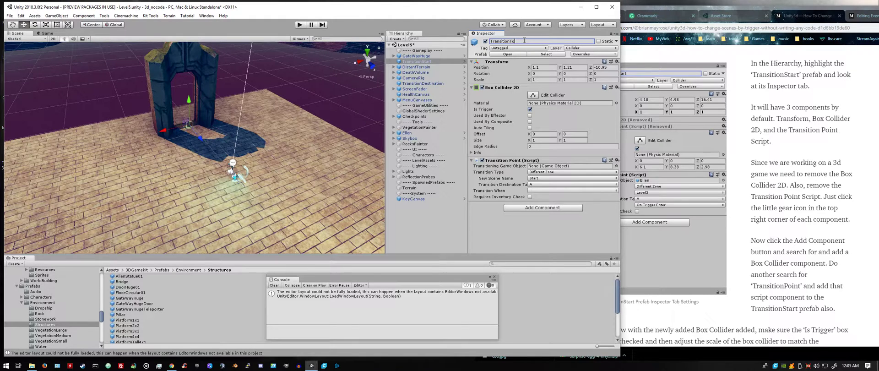
text(Level6)
key(Return)
Remove the Box Collider 2D and Transition Point script components from TransitionToLevel6
click(617, 87)
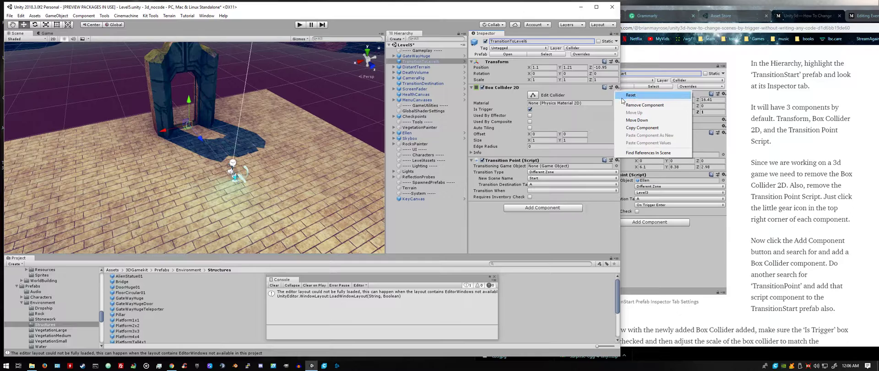
click(623, 104)
click(616, 94)
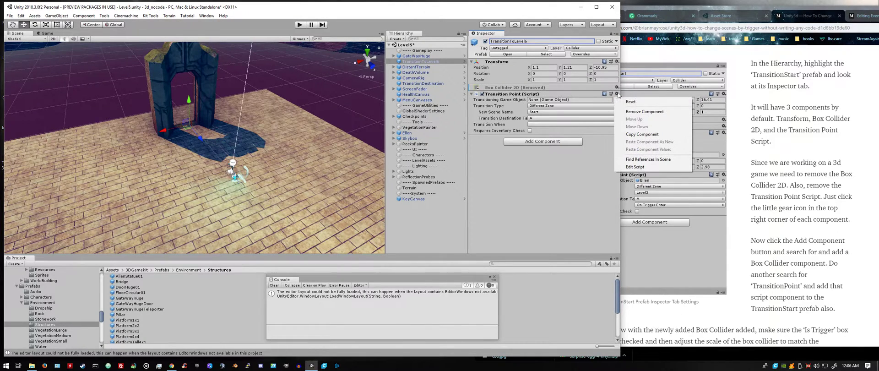
click(624, 109)
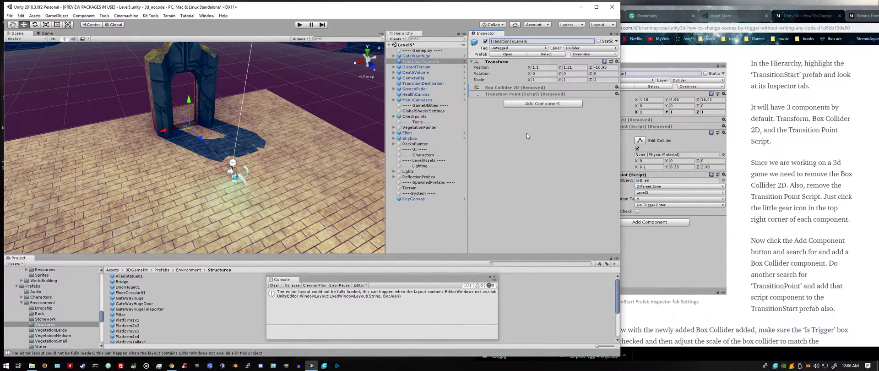
Add a 3D Box Collider component to TransitionToLevel6
click(521, 104)
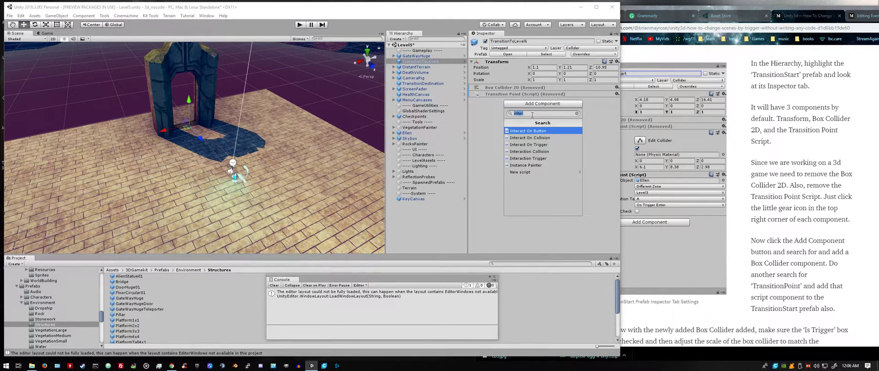
text(box collid)
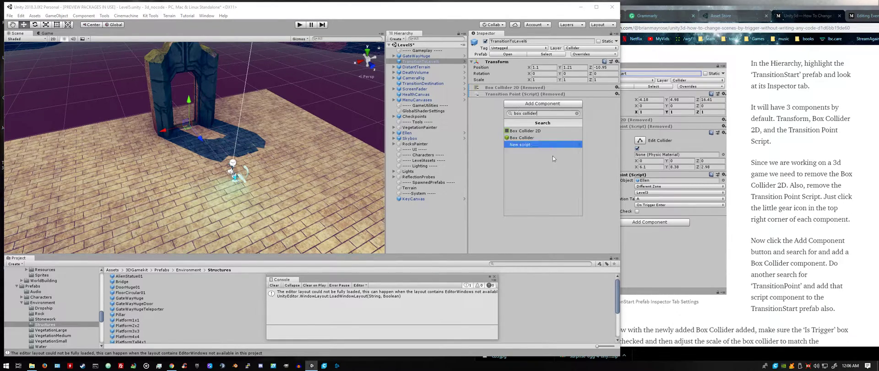
click(537, 137)
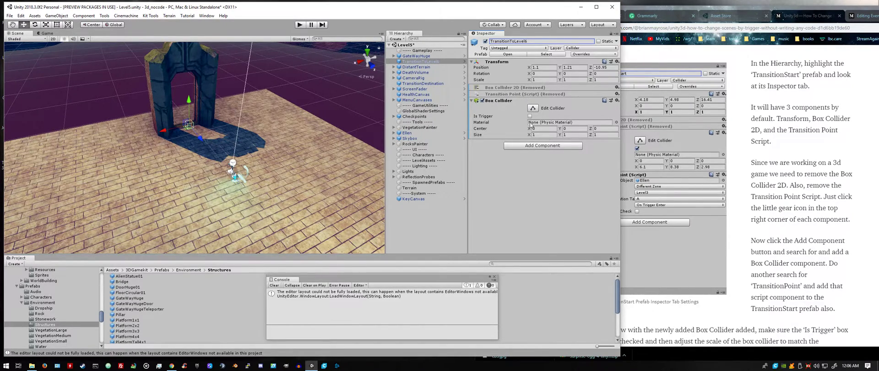
Add a fresh Transition Point script component to TransitionToLevel6
click(528, 144)
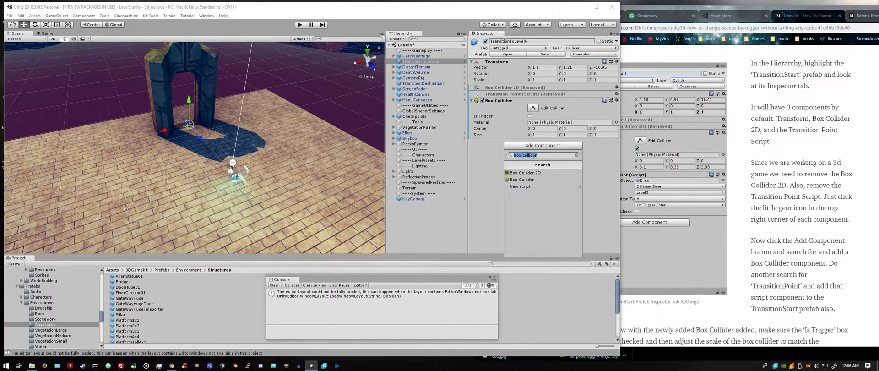
text(transition)
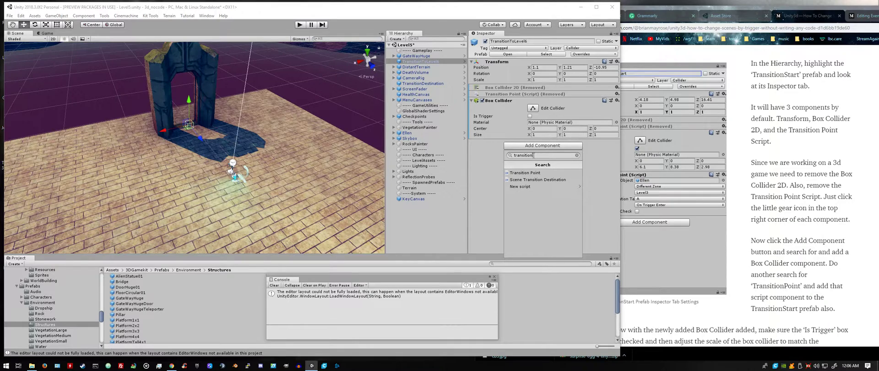
click(522, 172)
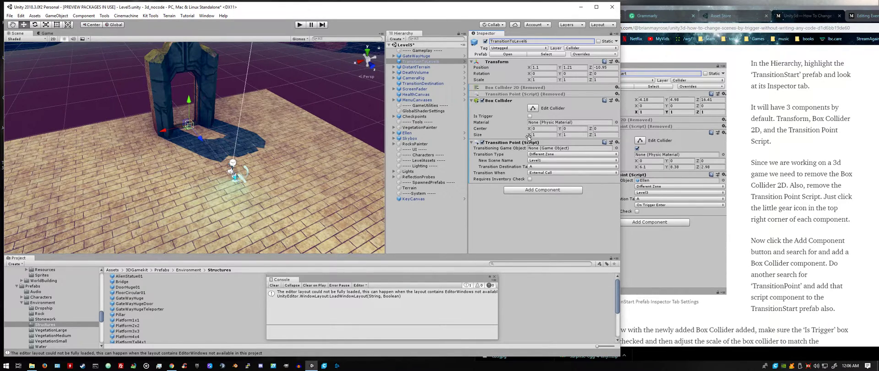
Size the Box Collider to 4.2 × 7.9 and position the object at 1.63, 4.91, -10.95
drag(528, 137, 633, 137)
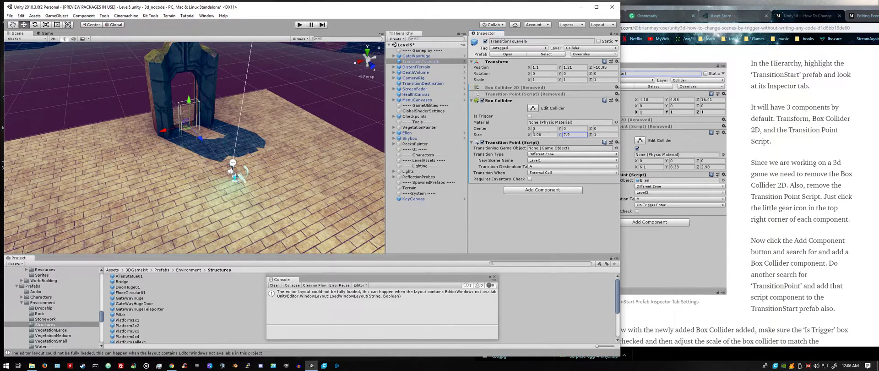
drag(530, 135, 545, 135)
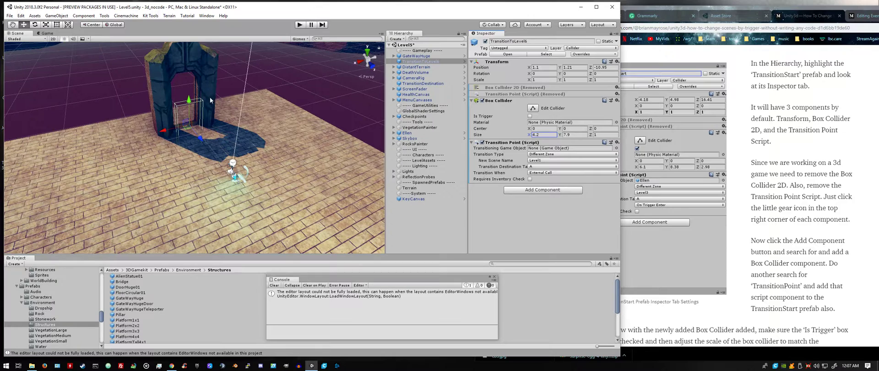
drag(189, 104, 189, 81)
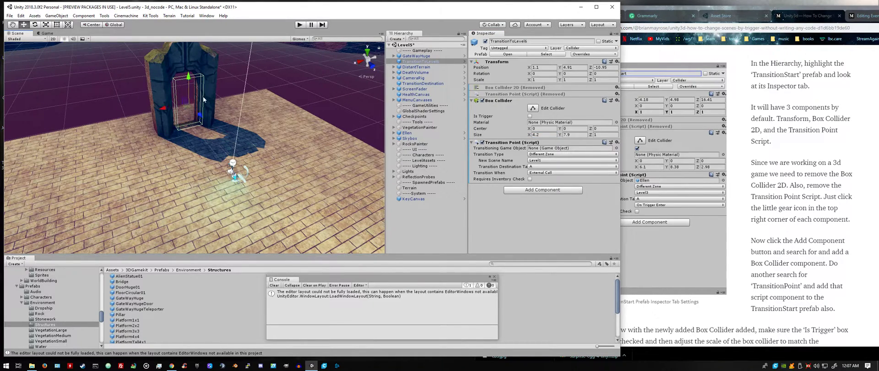
click(167, 108)
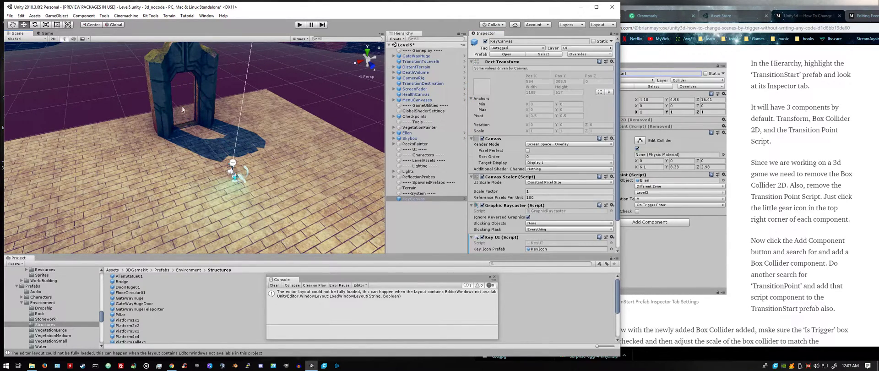
click(175, 121)
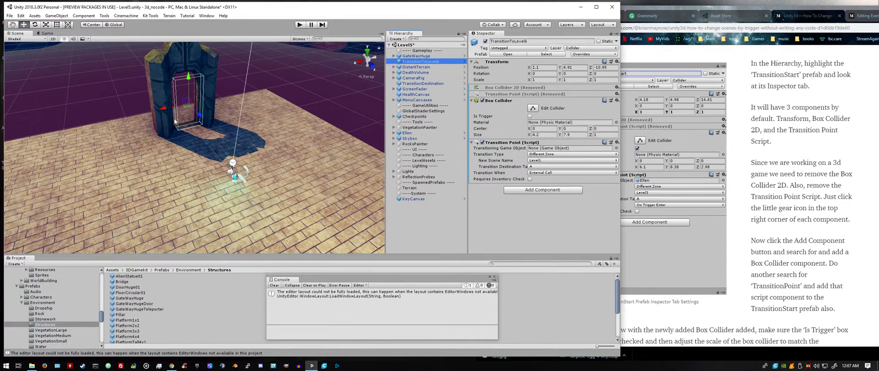
drag(165, 107, 163, 110)
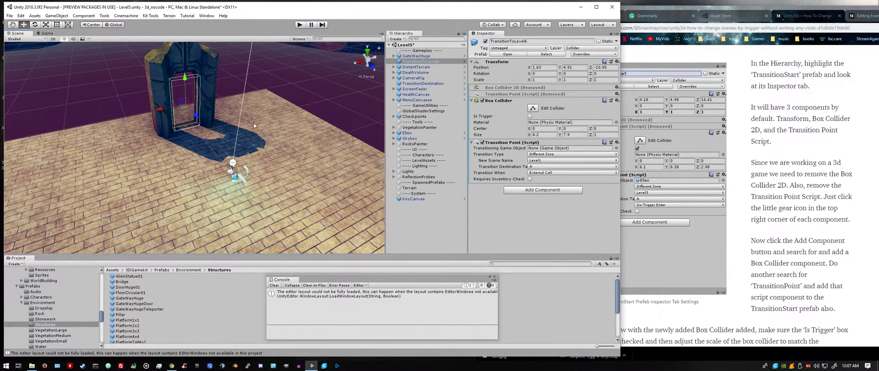
Make the collider a trigger, assign Ellen, keep Different Zone, and fire On Trigger Enter
click(530, 117)
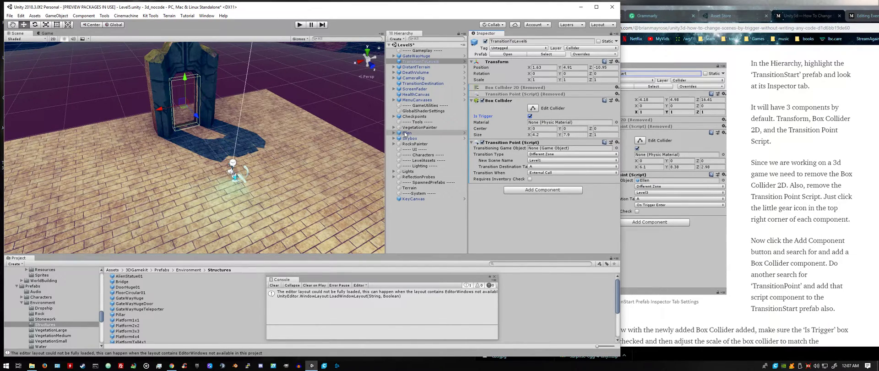
drag(405, 134, 538, 152)
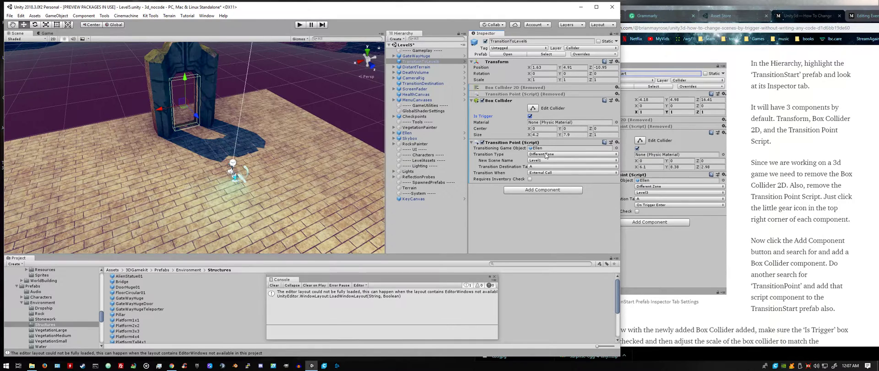
click(546, 154)
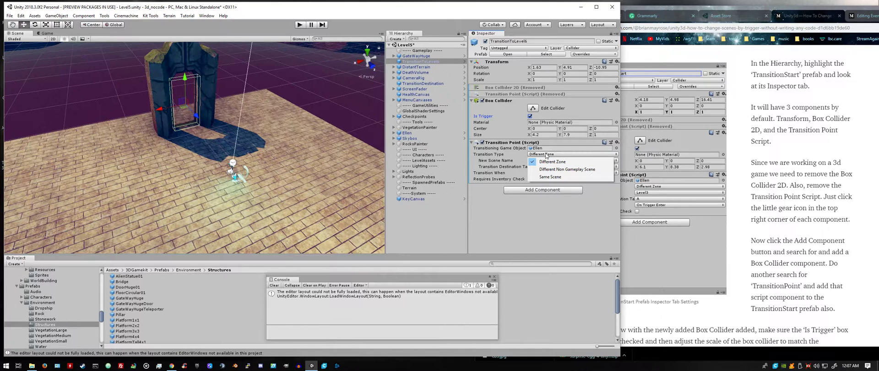
click(515, 166)
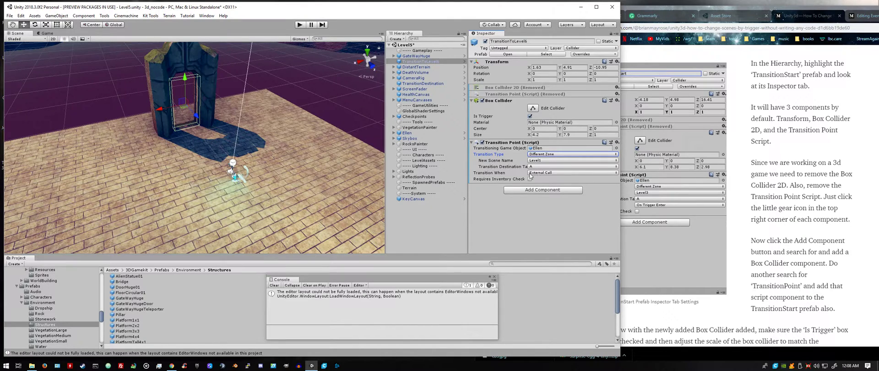
click(539, 173)
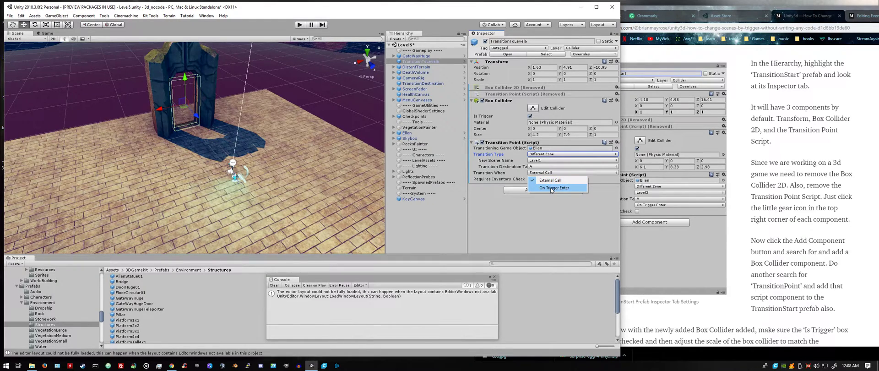
click(551, 189)
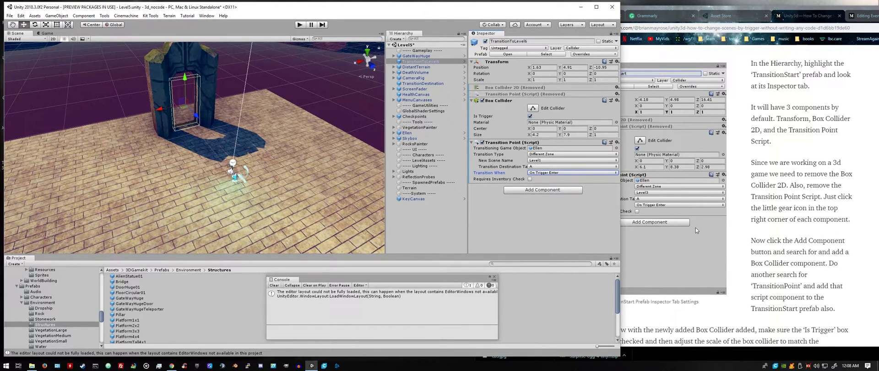
Scroll the Medium tutorial to the Transition Point Script section, then view the New Scene Name choices
scroll(695, 227, down, 3)
scroll(696, 230, down, 5)
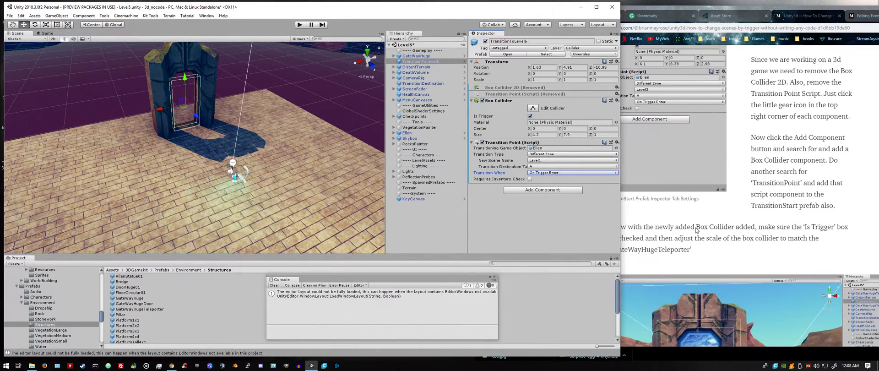
scroll(696, 230, down, 5)
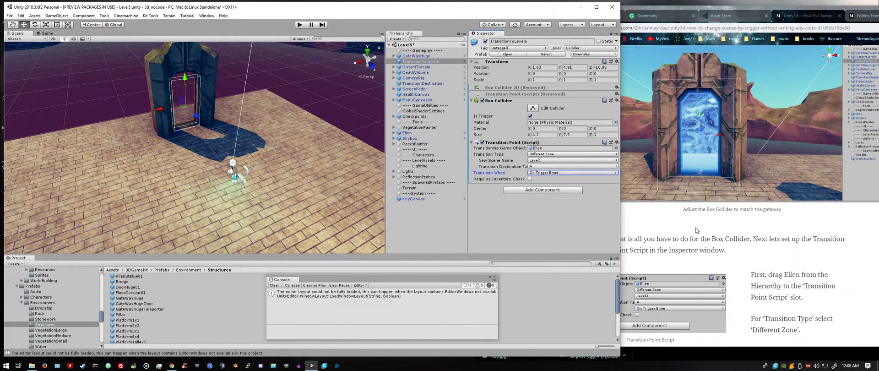
click(696, 230)
scroll(696, 230, down, 2)
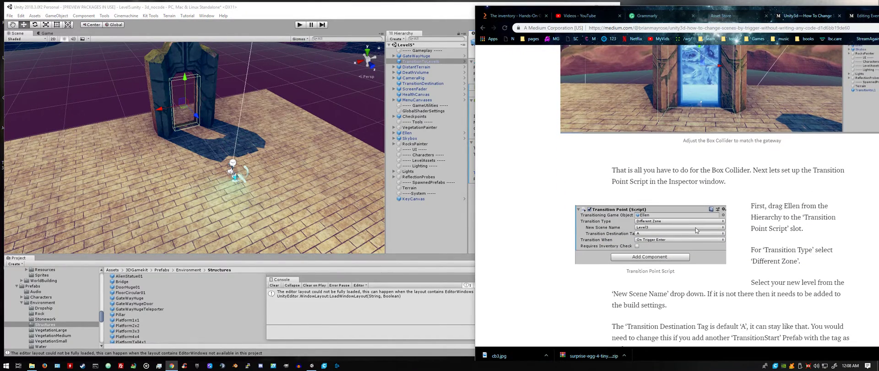
scroll(696, 230, down, 3)
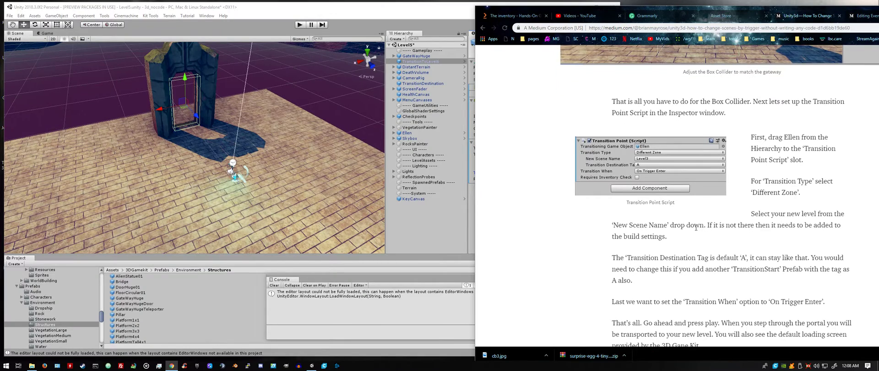
scroll(696, 227, down, 1)
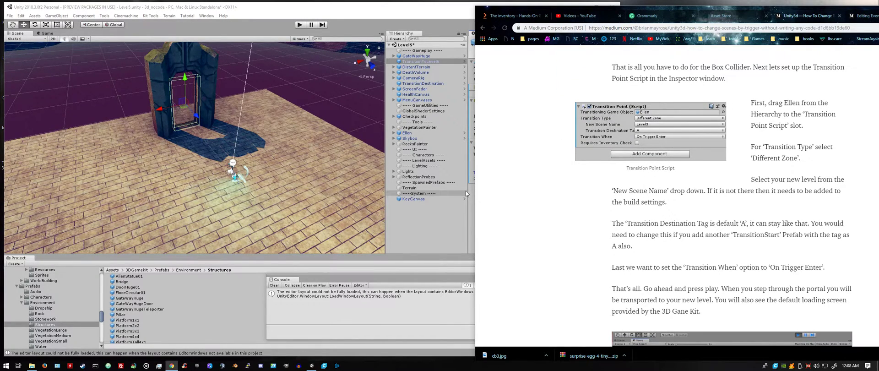
click(312, 365)
click(531, 161)
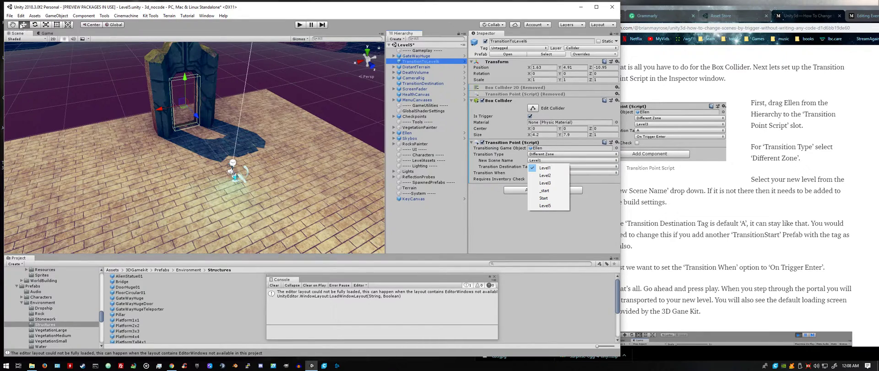
Close the scene list, which lacks Level6, and show the File menu
click(10, 16)
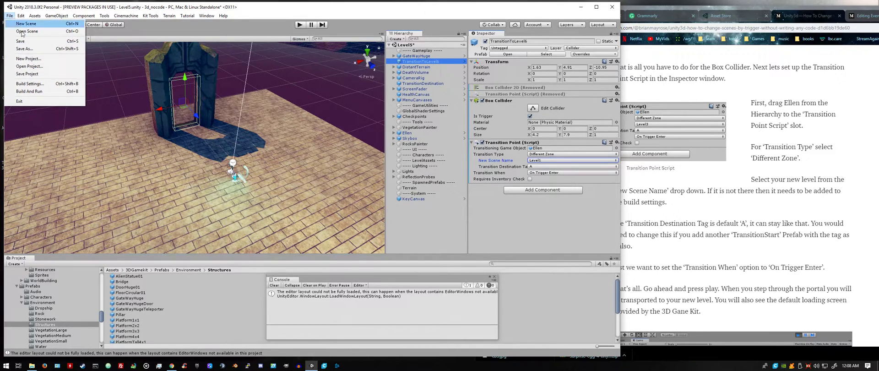
Add Level6 from Assets/3DGamekit/Scenes/GamePlay to Scenes In Build in Build Settings
click(50, 84)
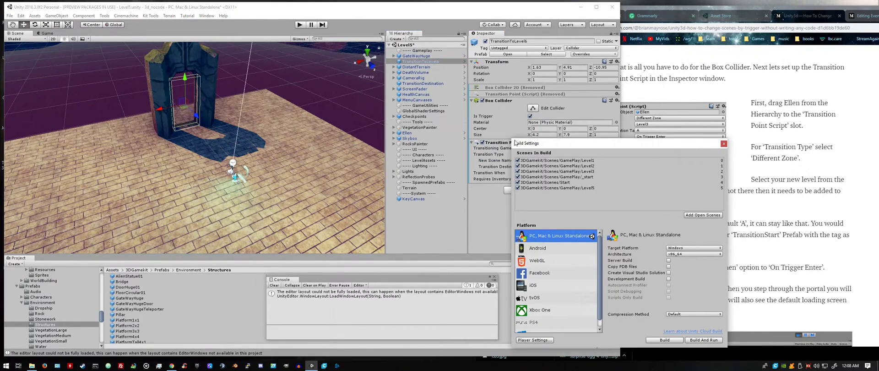
drag(525, 145, 170, 91)
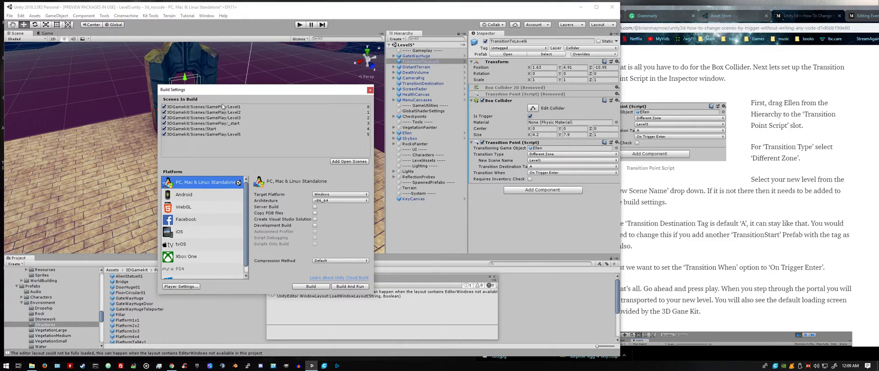
drag(226, 90, 434, 112)
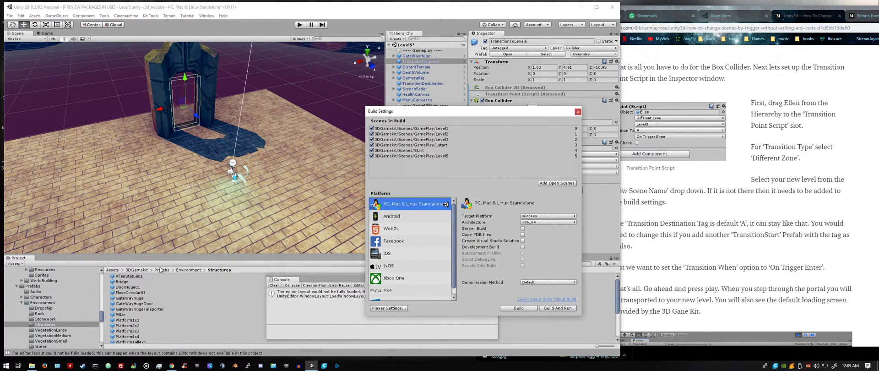
click(129, 271)
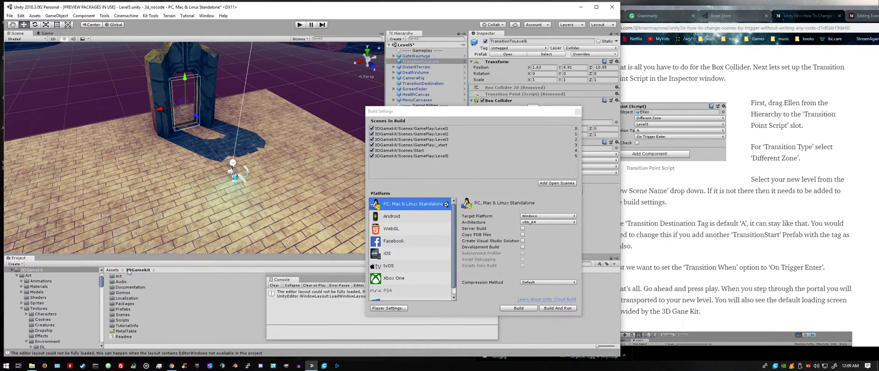
double_click(122, 314)
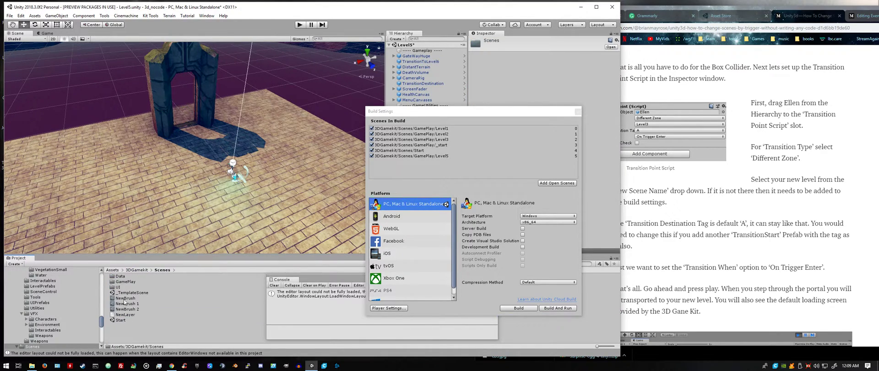
double_click(126, 281)
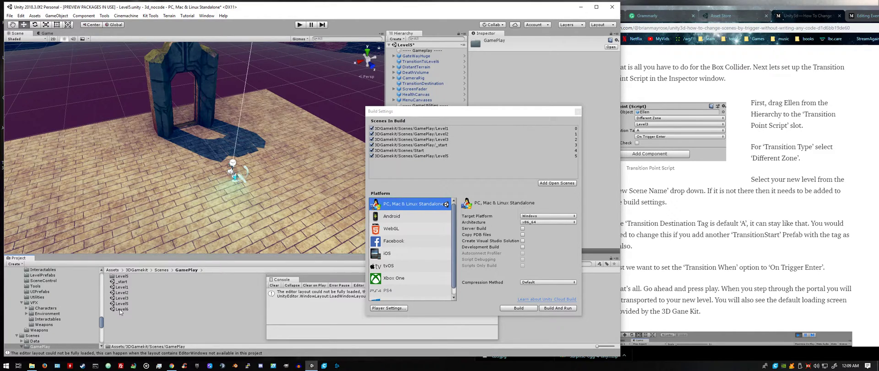
drag(120, 309, 420, 169)
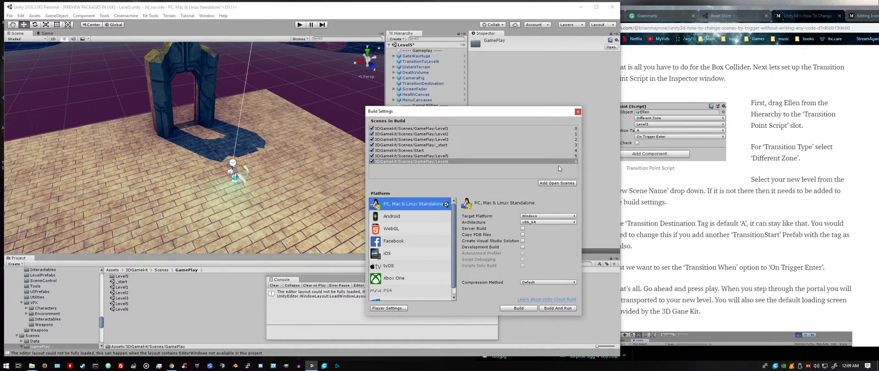
click(577, 112)
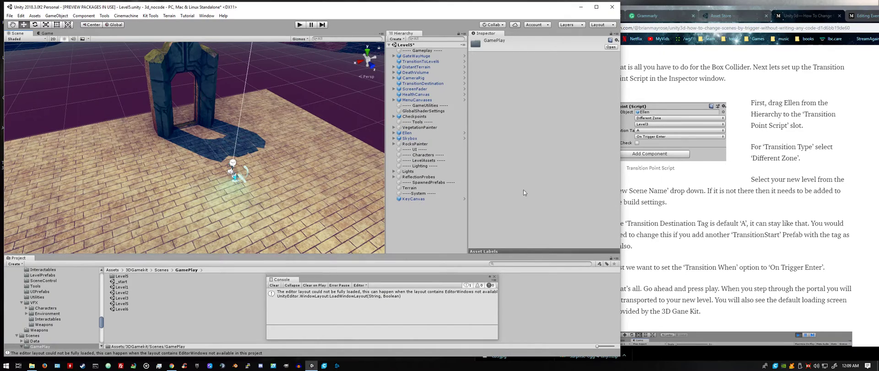
Set TransitionToLevel6's New Scene Name to Level6 and start Play mode
ctrl+click(409, 61)
click(409, 63)
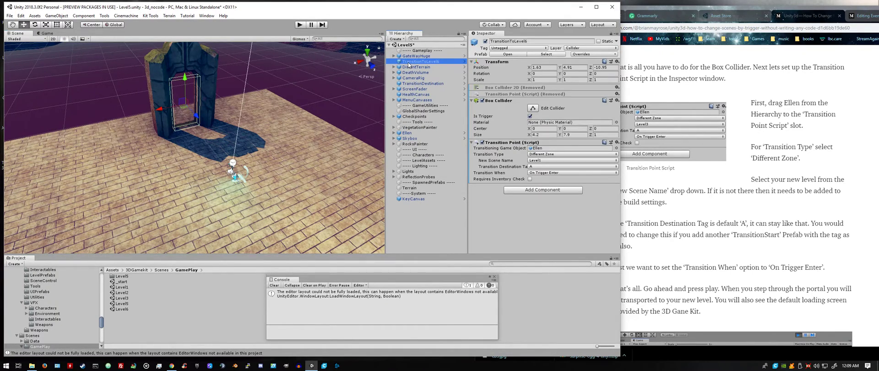
click(532, 161)
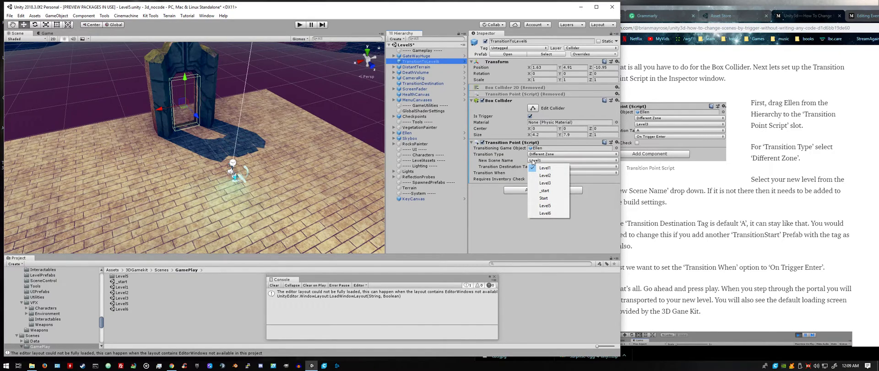
click(542, 213)
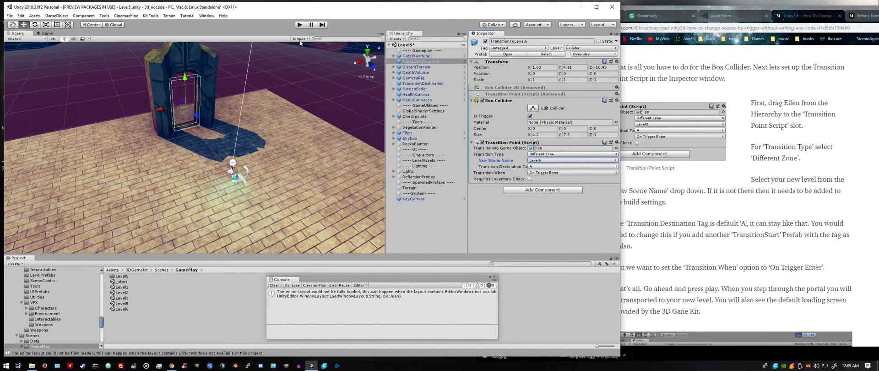
click(300, 25)
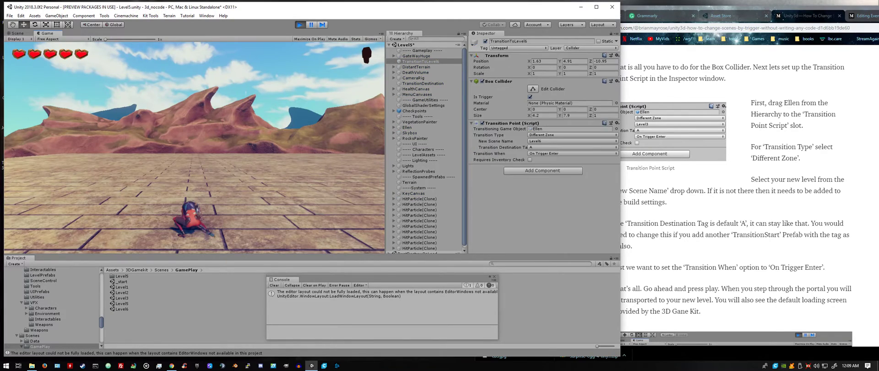
Walk Ellen through the gateway portal with W, S and D to load Level6
key(w)
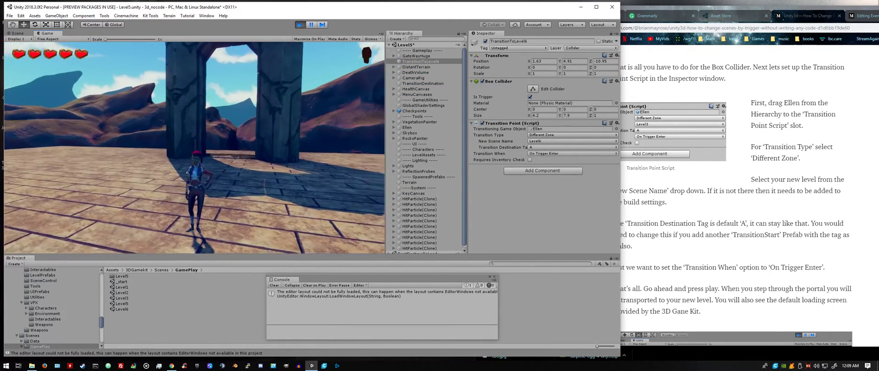
key(w)
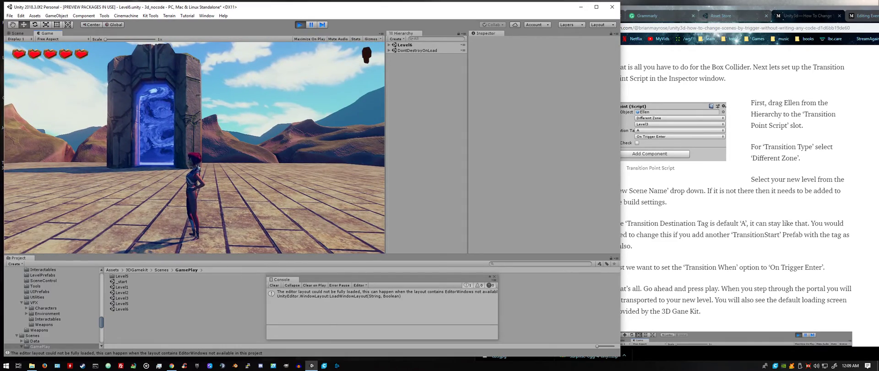
key(s)
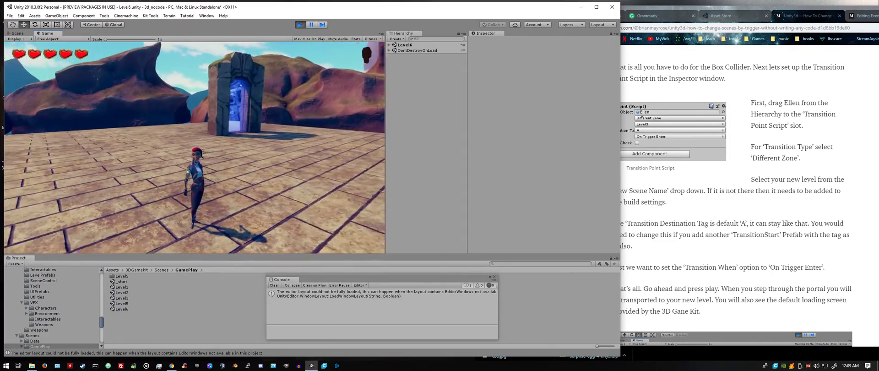
key(w)
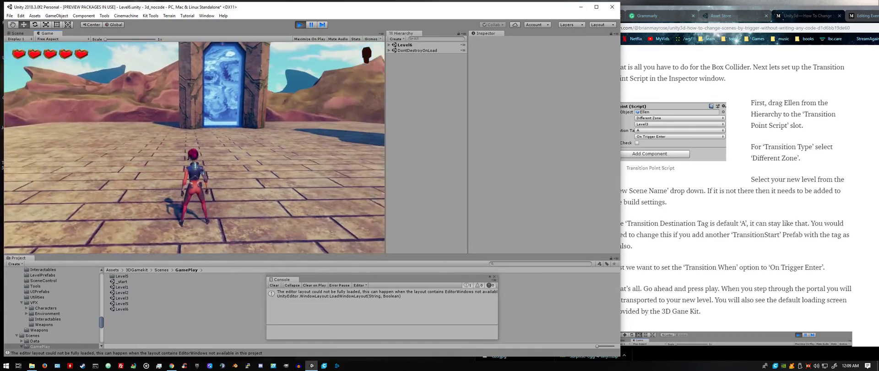
key(d)
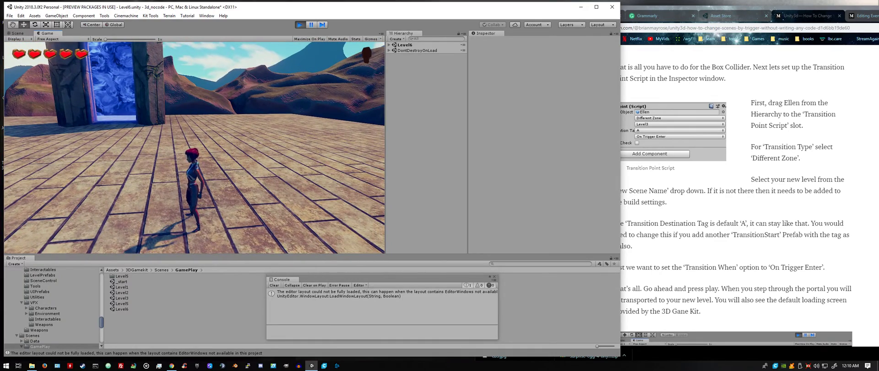